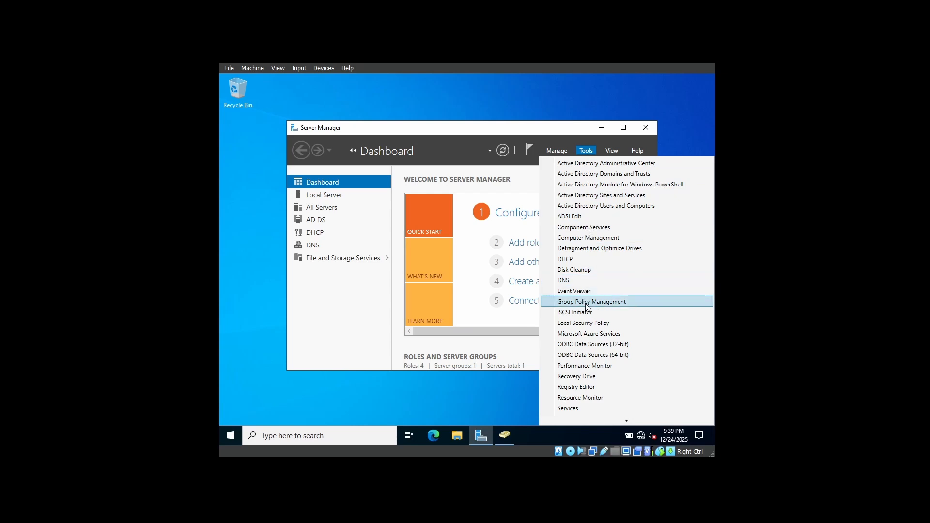
# Open Group Policy Management and create a new group policy object named Mapped Drive under mydomain.local
pyautogui.click(587, 303)
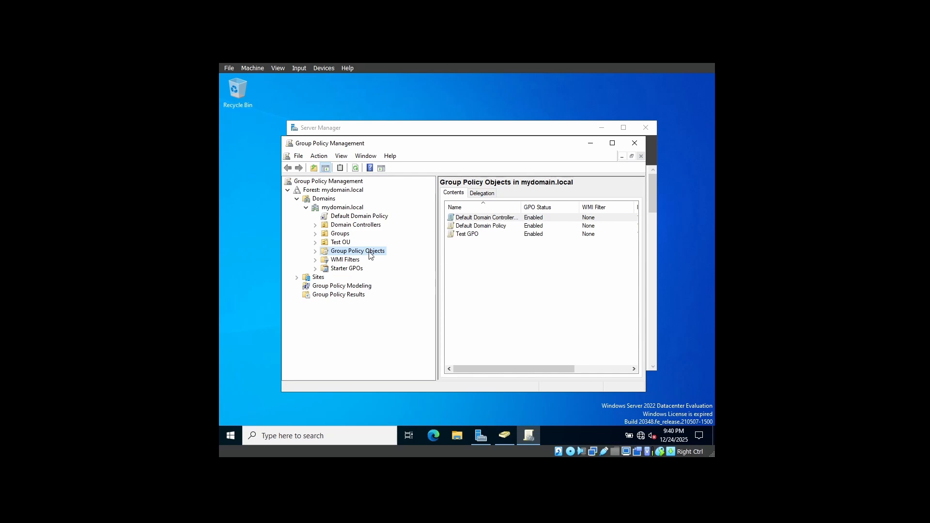
pyautogui.rightClick(370, 252)
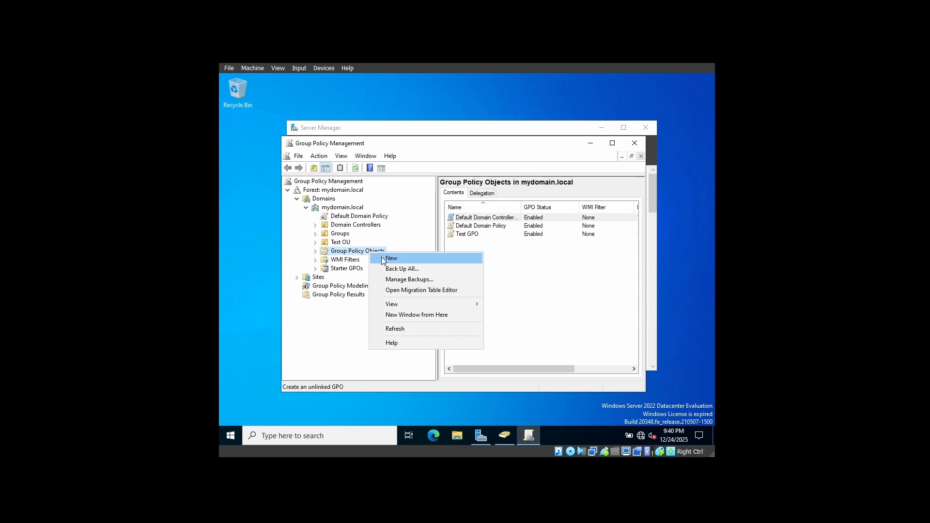
pyautogui.click(382, 260)
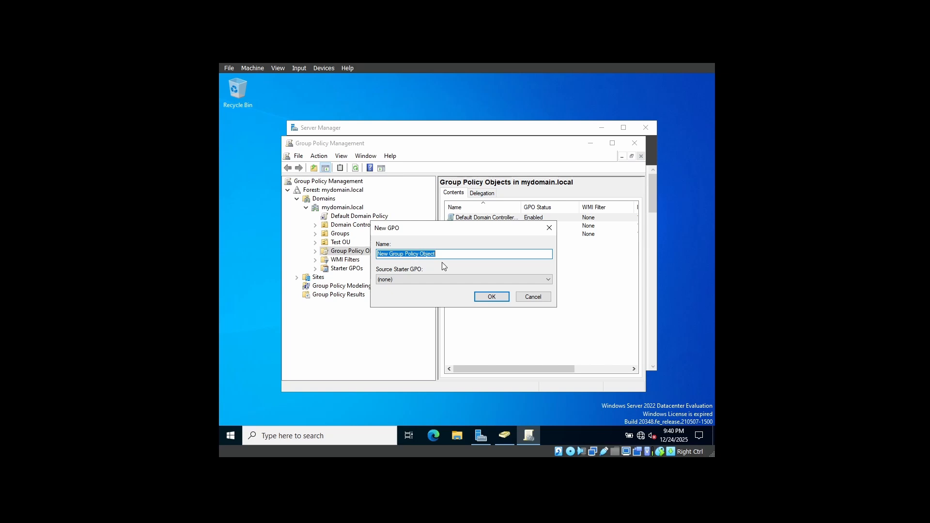
pyautogui.write('Mapped Drive')
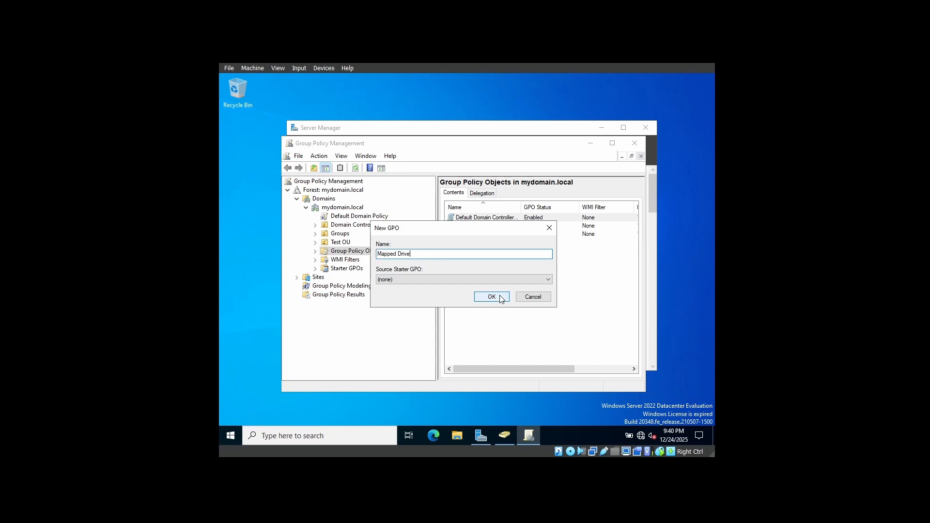
pyautogui.click(491, 297)
# Open the Mapped Drive policy object in the Group Policy Management Editor
pyautogui.click(342, 278)
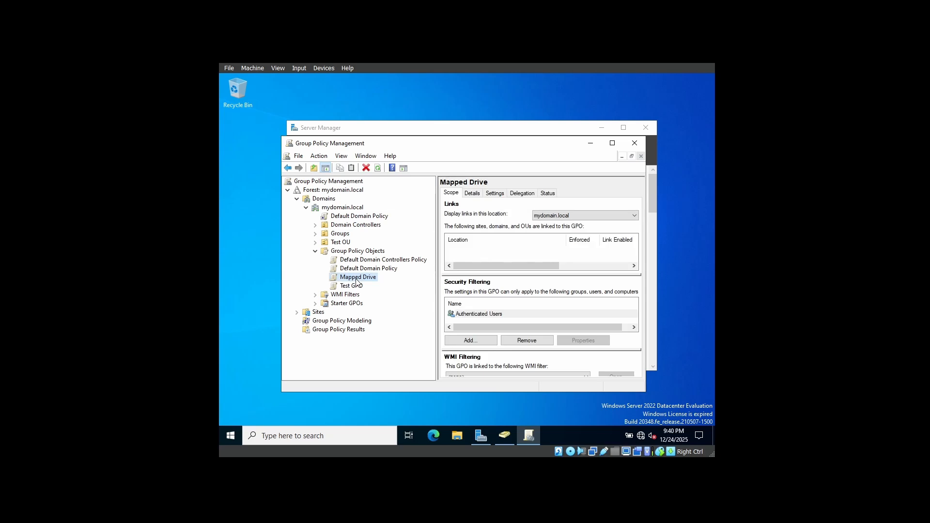
pyautogui.rightClick(357, 281)
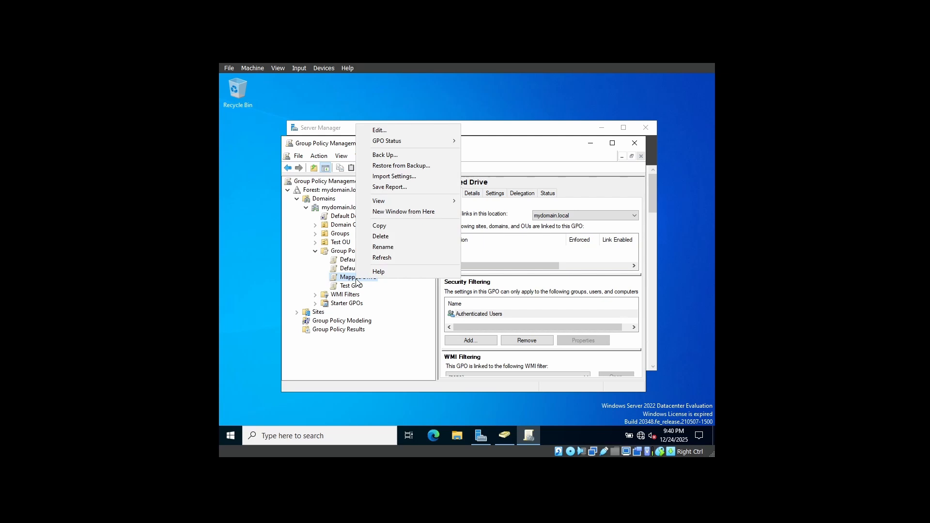
pyautogui.click(384, 133)
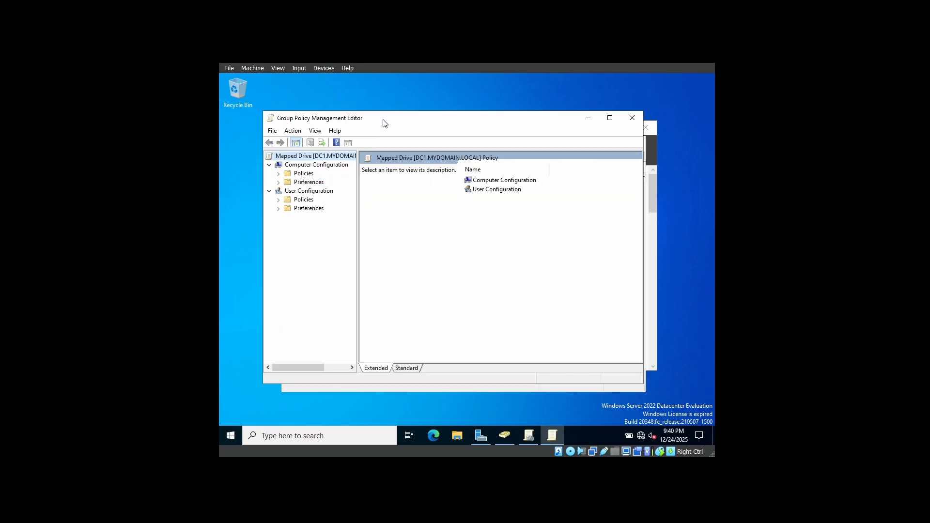
pyautogui.moveTo(386, 123); pyautogui.dragTo(393, 118)
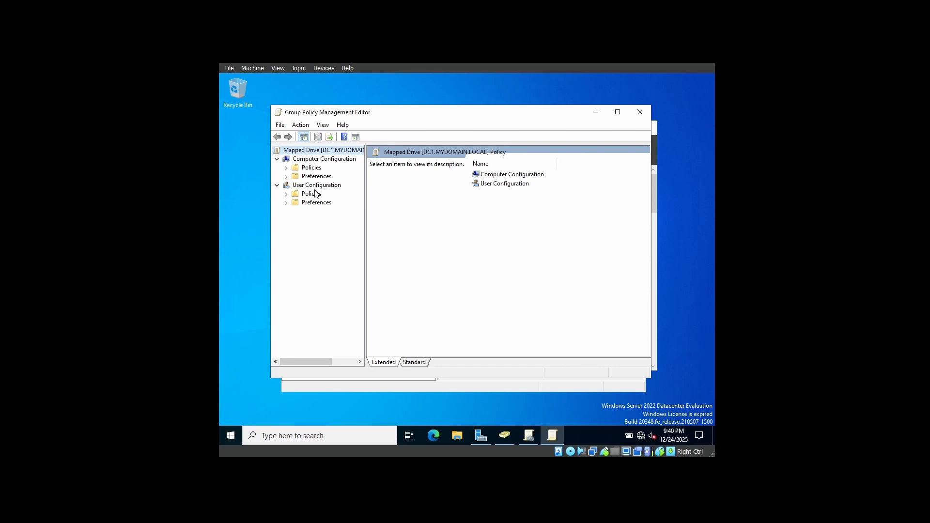
# Start a new mapped drive in the user preferences' Windows Settings under Drive Maps, with the action set to Update
pyautogui.click(289, 203)
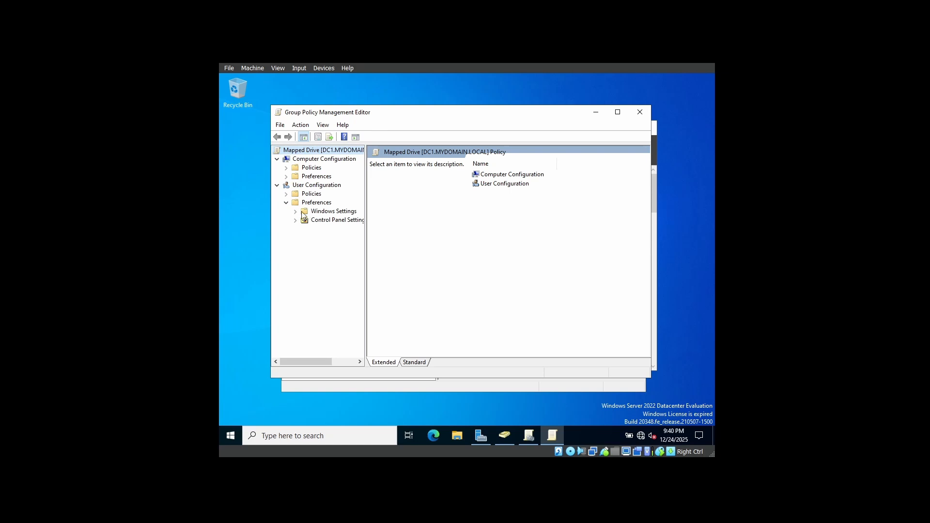
pyautogui.click(296, 212)
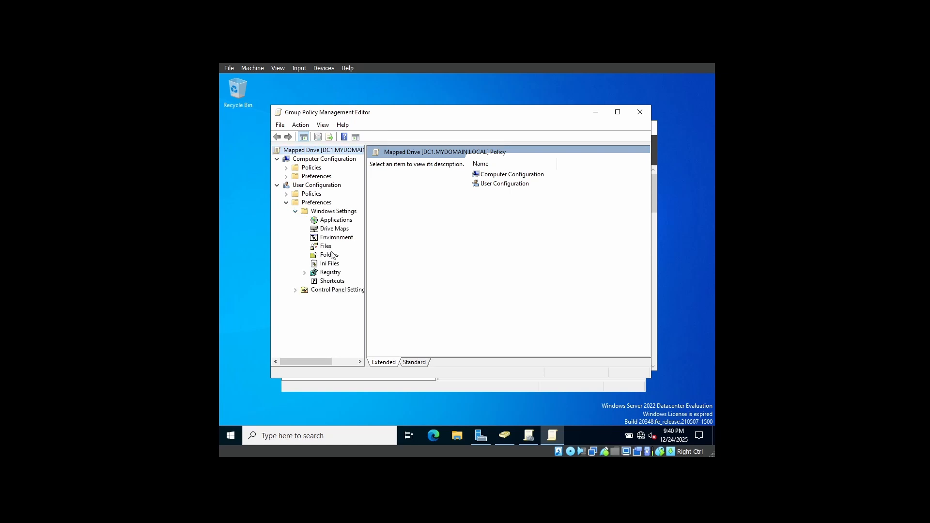
pyautogui.click(328, 231)
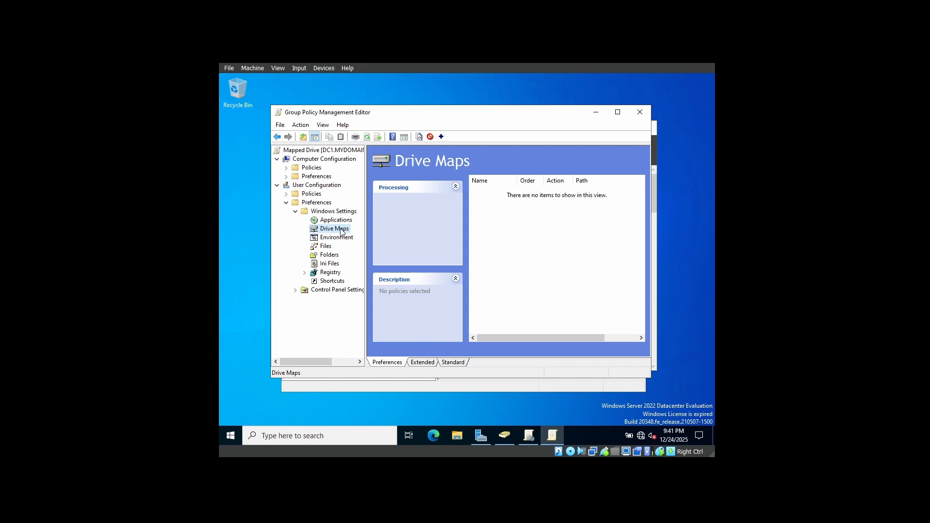
pyautogui.rightClick(341, 232)
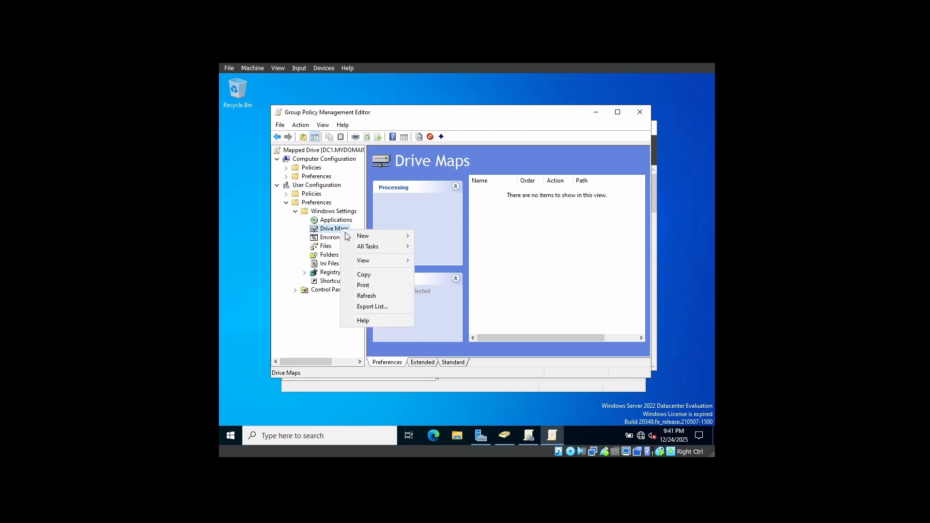
pyautogui.moveTo(363, 237)
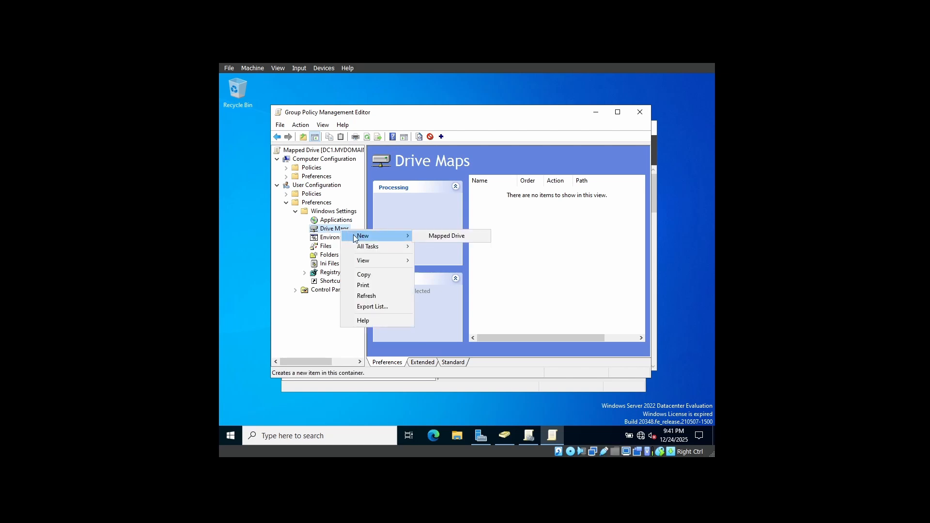
pyautogui.click(435, 236)
pyautogui.click(461, 174)
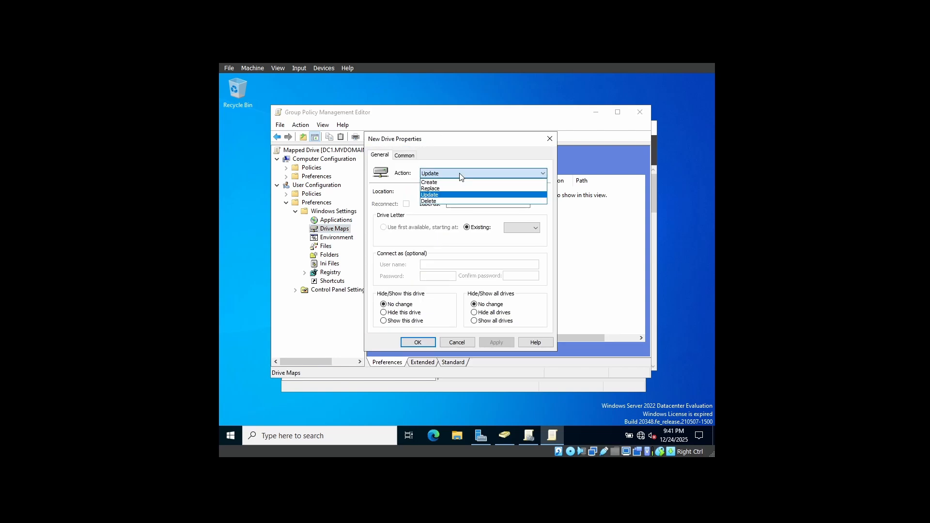
pyautogui.click(441, 194)
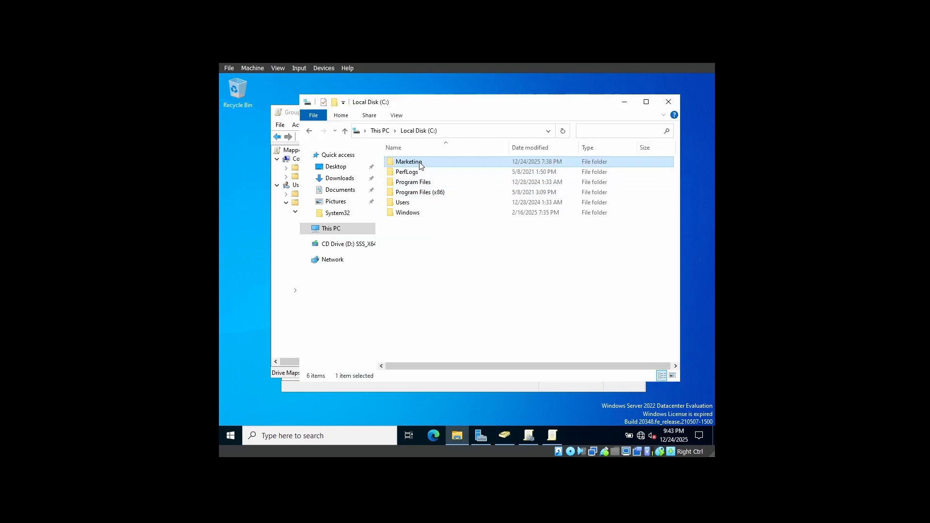
# Copy the network path \\DC1\Marketing from the Marketing folder's sharing properties into the new drive's location
pyautogui.moveTo(420, 166)
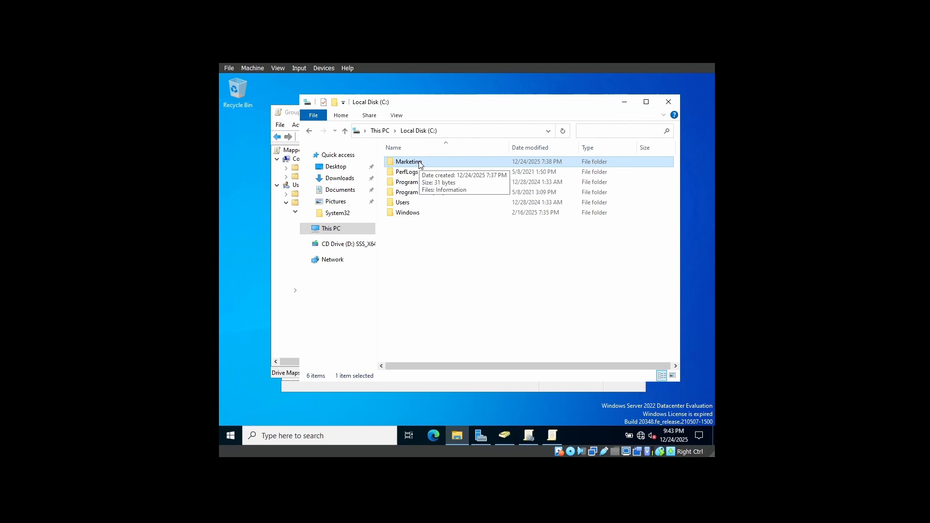
pyautogui.rightClick(423, 162)
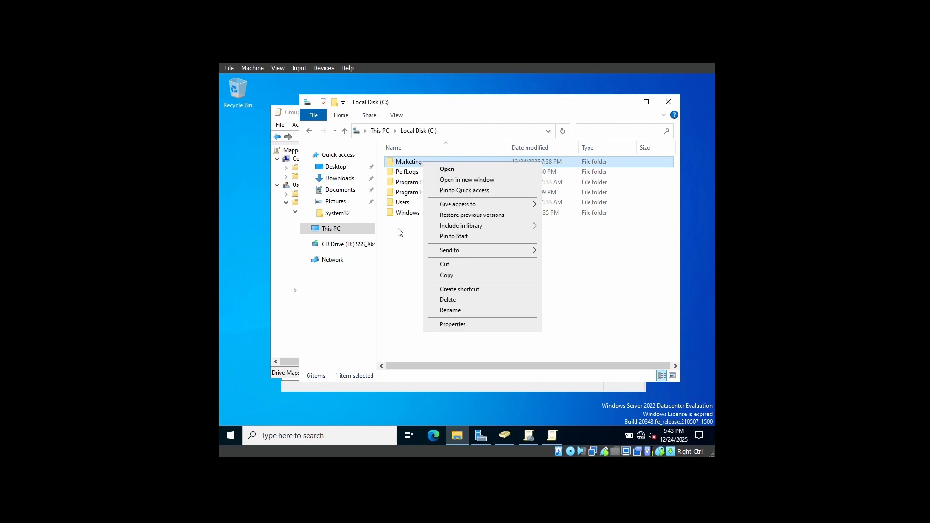
pyautogui.click(442, 325)
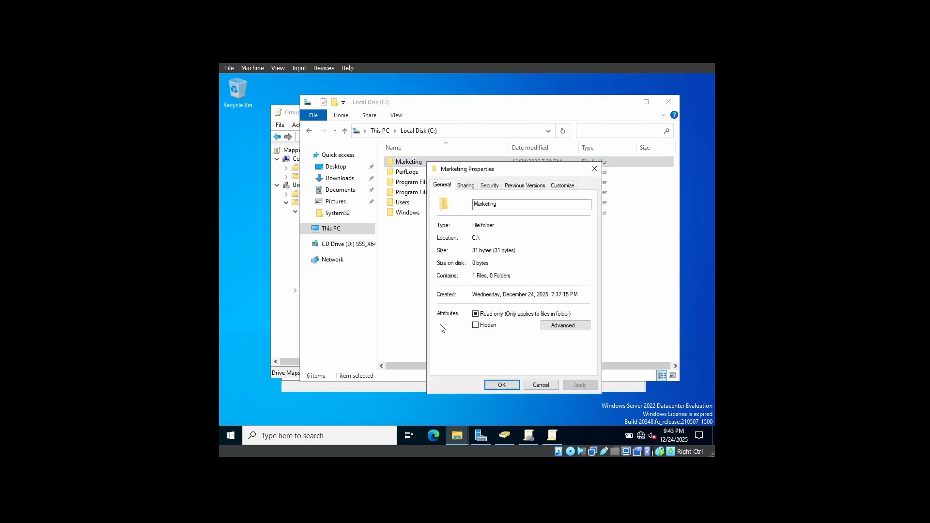
pyautogui.click(465, 189)
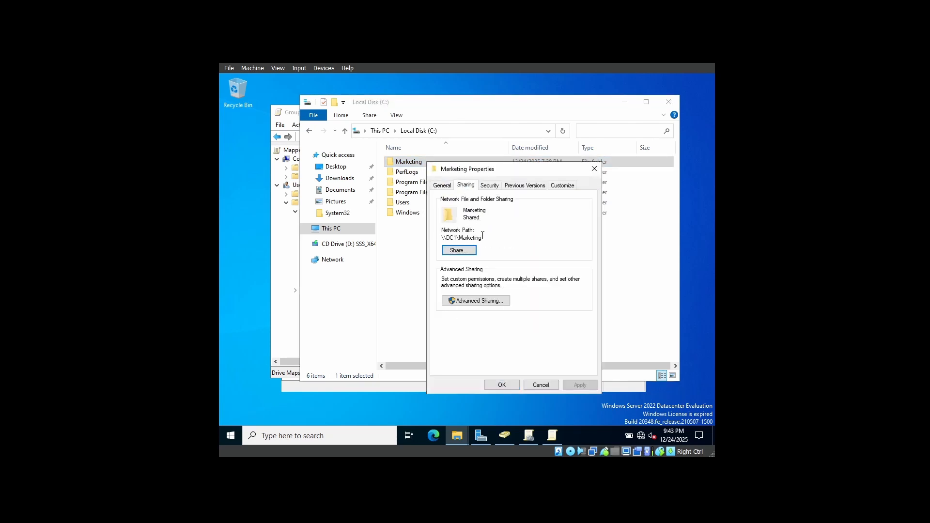
pyautogui.moveTo(485, 238); pyautogui.dragTo(443, 236)
pyautogui.rightClick(476, 236)
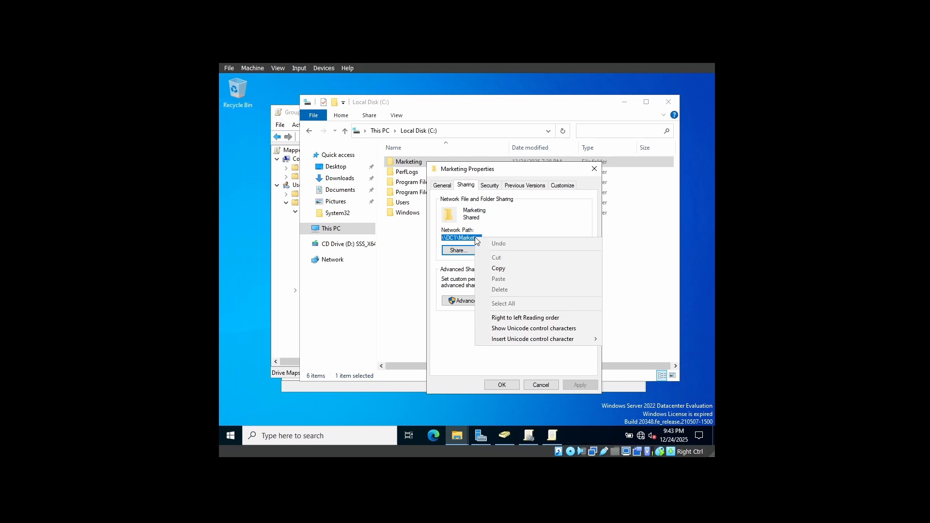
pyautogui.click(499, 273)
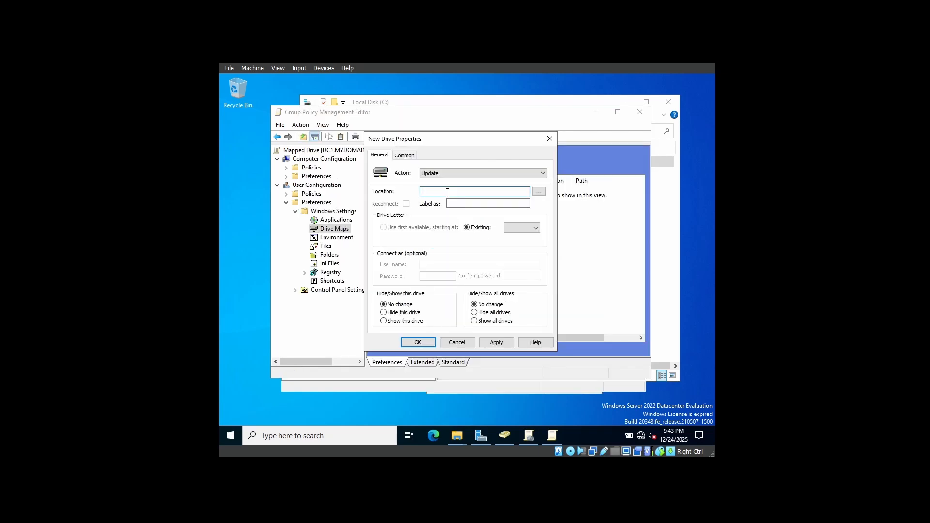
pyautogui.rightClick(447, 192)
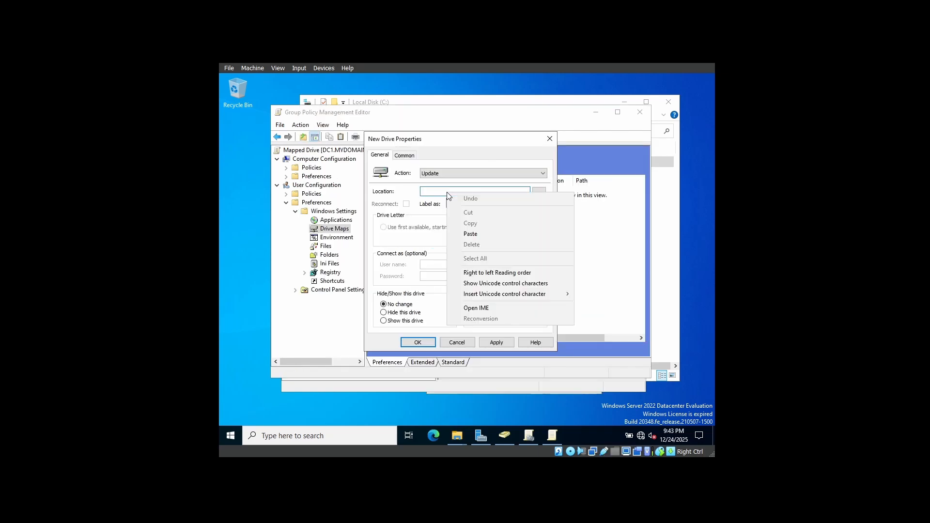
pyautogui.click(475, 235)
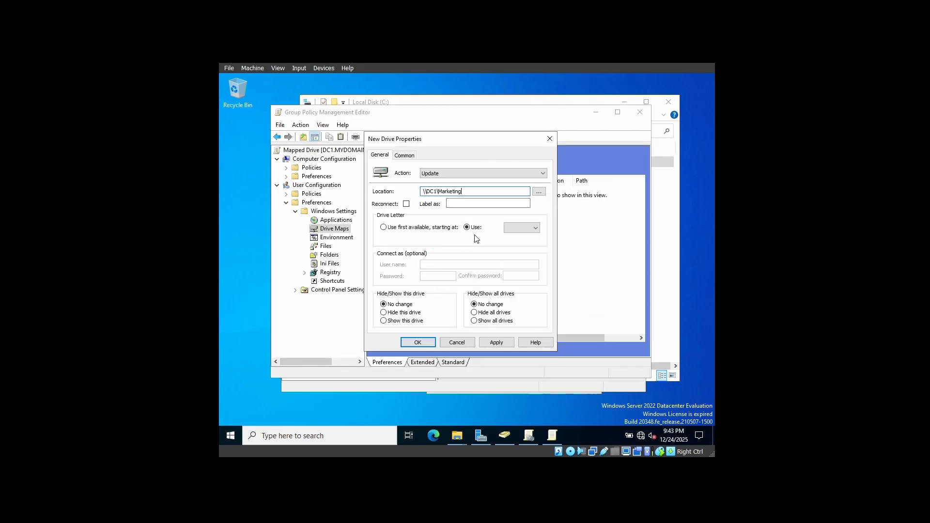
# Enable Reconnect for the new drive, label it Marketing and assign it drive letter M
pyautogui.click(406, 204)
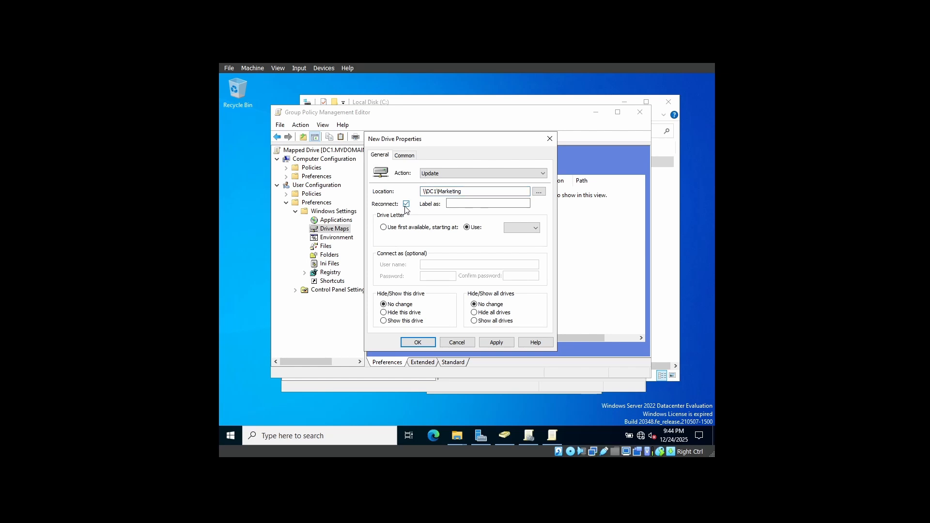
pyautogui.click(464, 203)
pyautogui.write('Marketing')
pyautogui.click(523, 236)
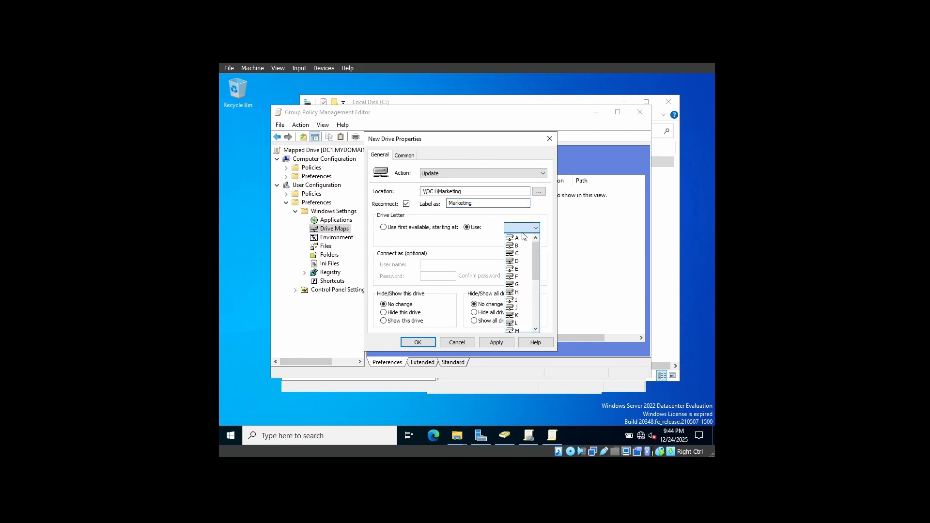
pyautogui.scroll(-1, 539, 283)
pyautogui.click(522, 280)
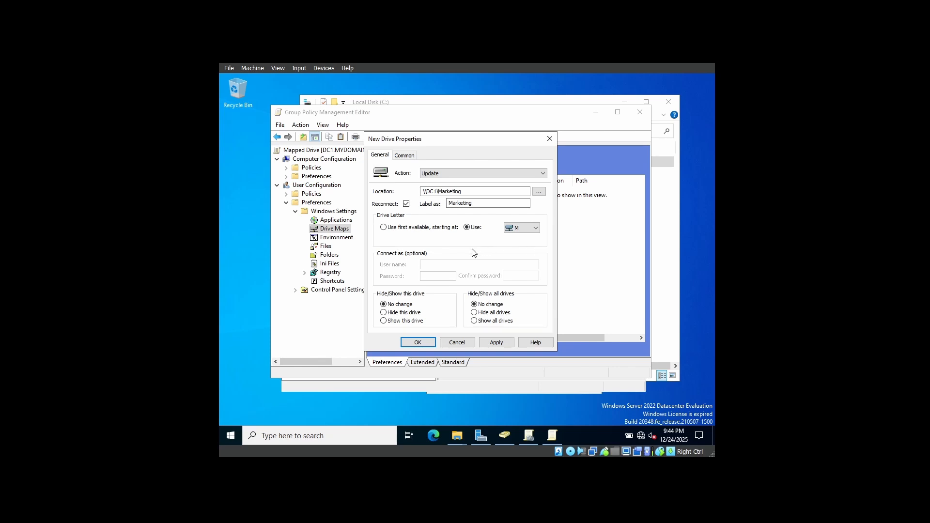
# Enable running in the logged-on user's security context and item-level targeting for the new drive
pyautogui.click(401, 157)
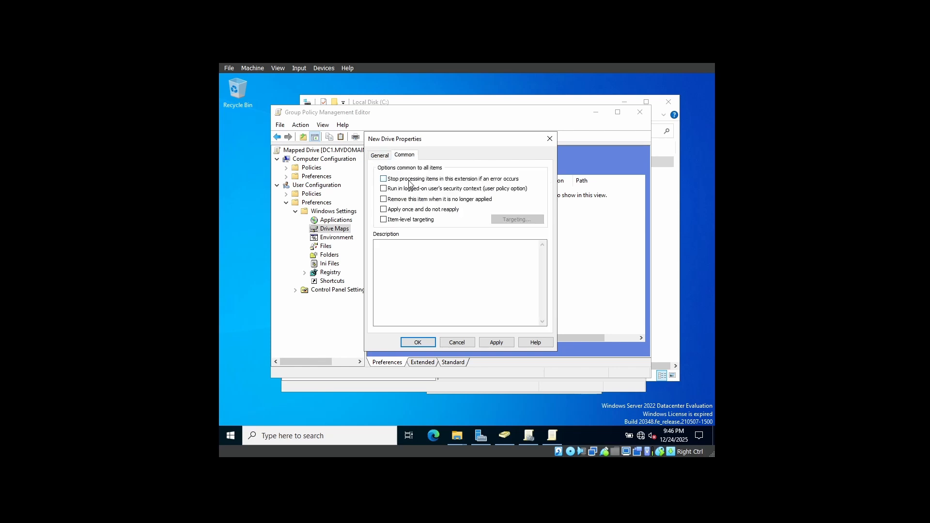
pyautogui.click(384, 190)
pyautogui.click(386, 221)
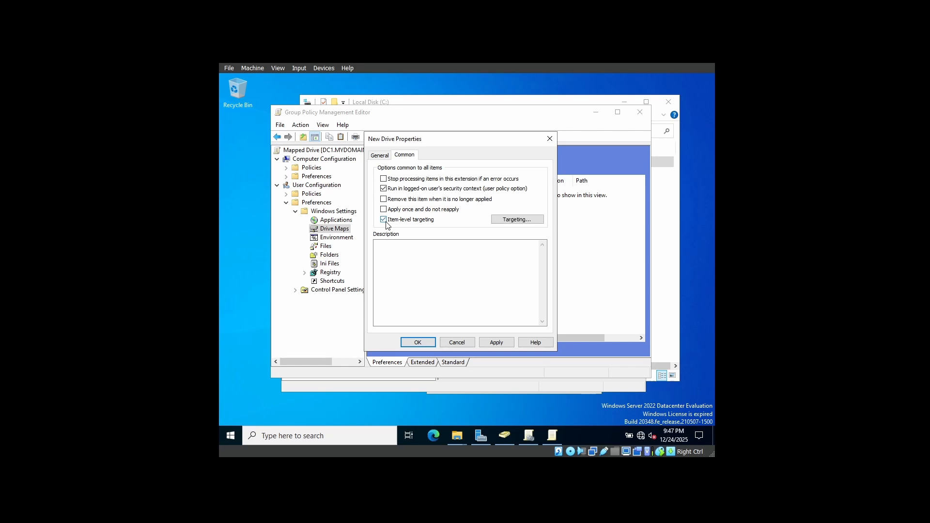
# Add a Security Group targeting item to the drive and open the group selection for it
pyautogui.click(517, 220)
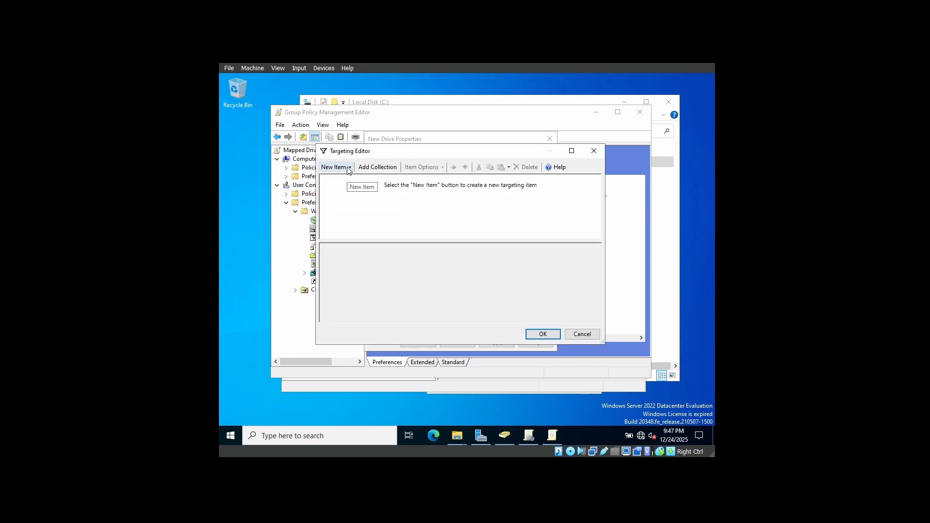
pyautogui.click(348, 168)
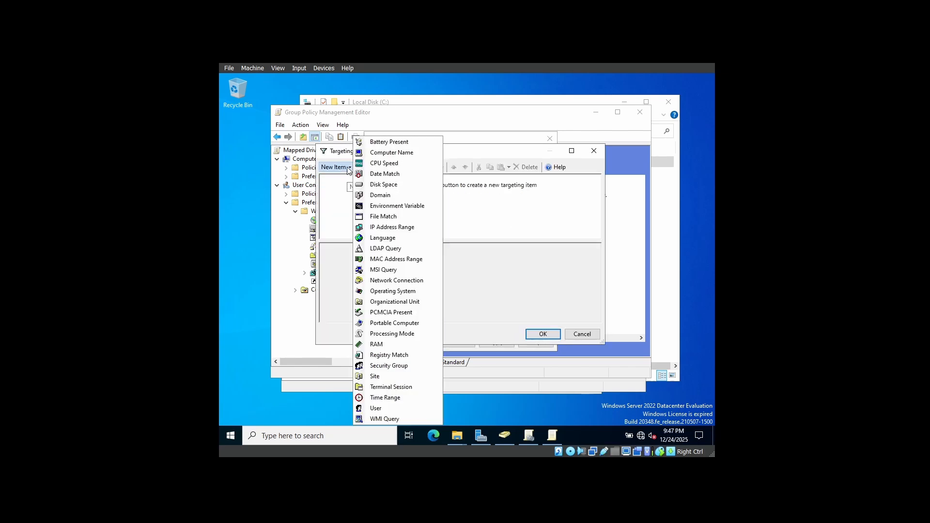
pyautogui.click(395, 366)
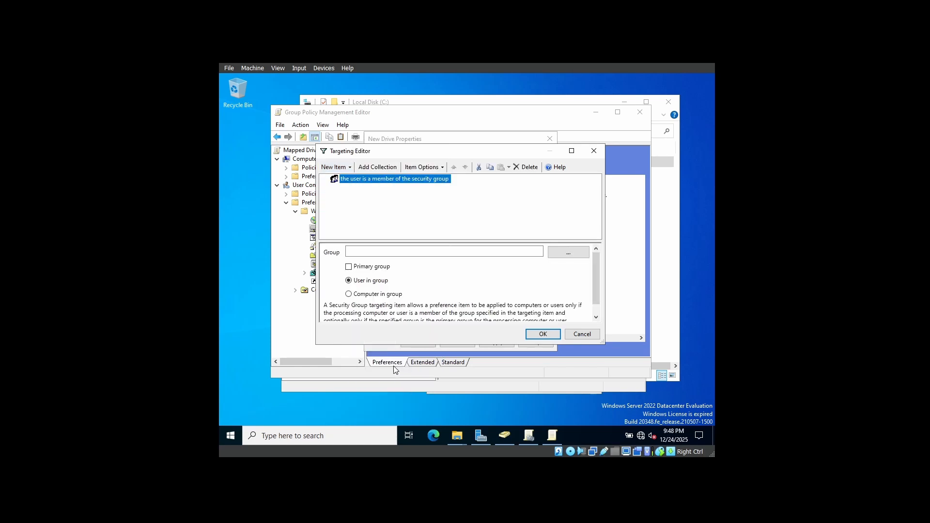
pyautogui.click(568, 252)
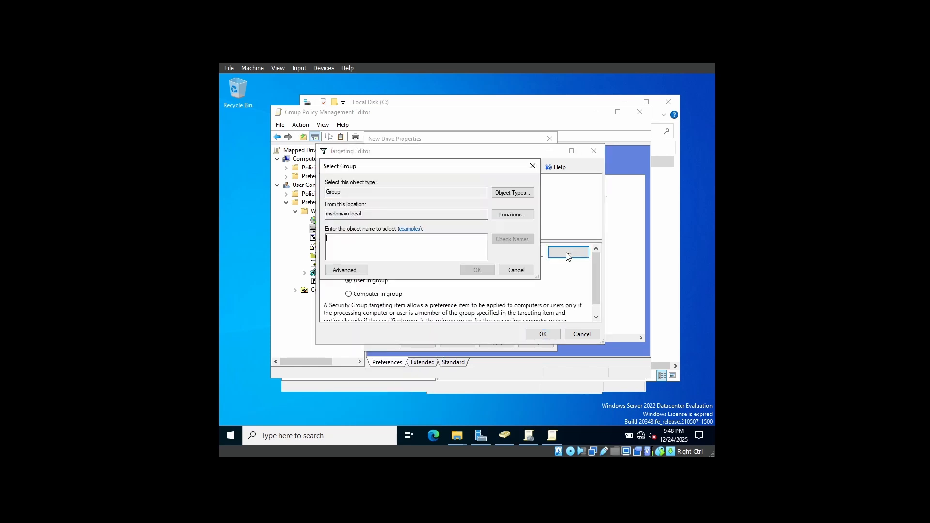
# Switch to Active Directory Users and Computers and check the members of the Group-Mapped-Drive security group
pyautogui.hotkey('alt', 'Tab')
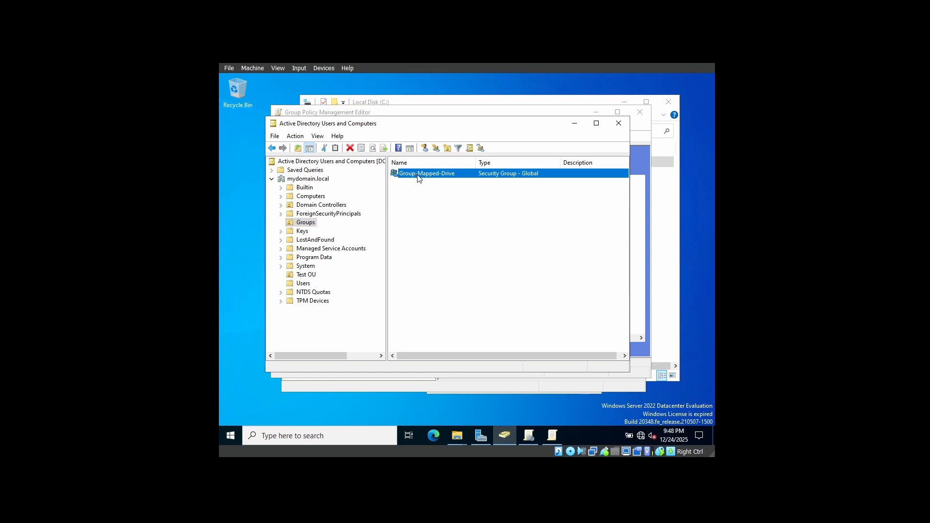
pyautogui.doubleClick(435, 173)
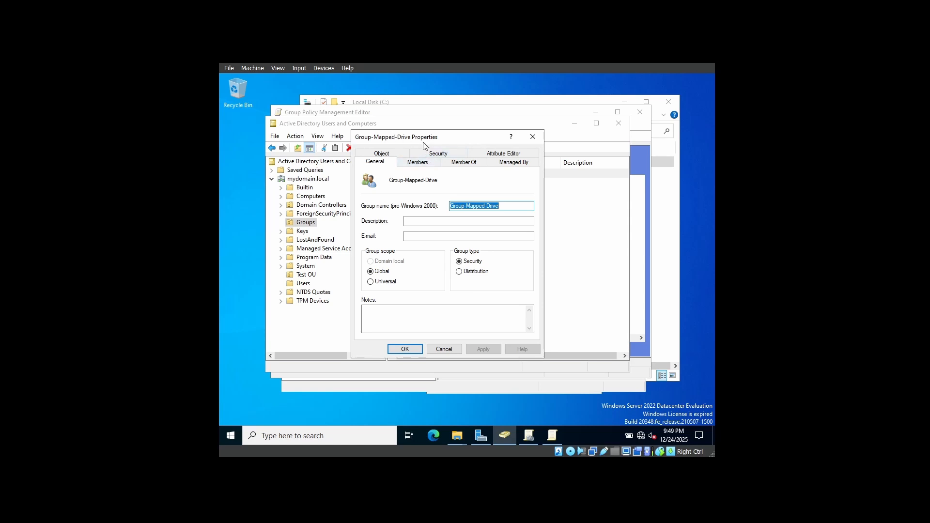
pyautogui.click(422, 163)
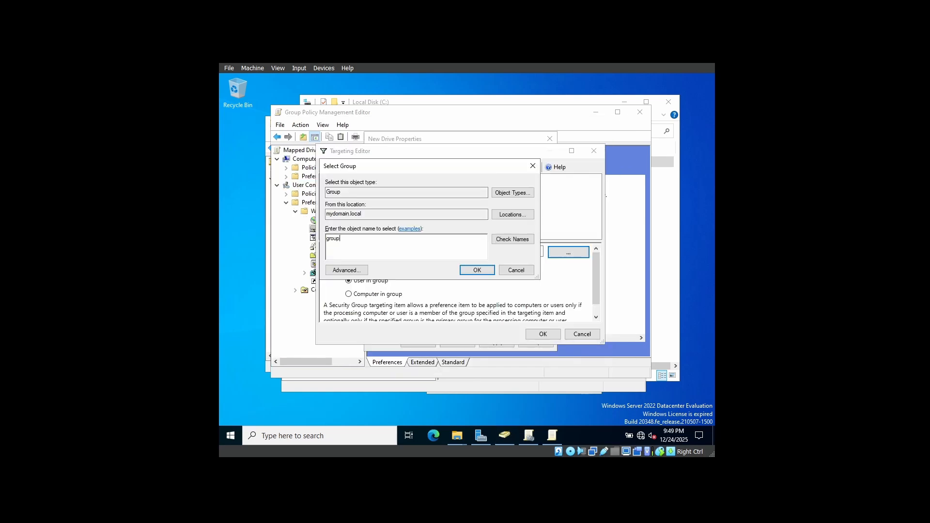
# Look up the group name group-mapped-drive in mydomain.local and assign that group to the targeting item
pyautogui.write('apped-drive')
pyautogui.click(503, 242)
pyautogui.click(477, 271)
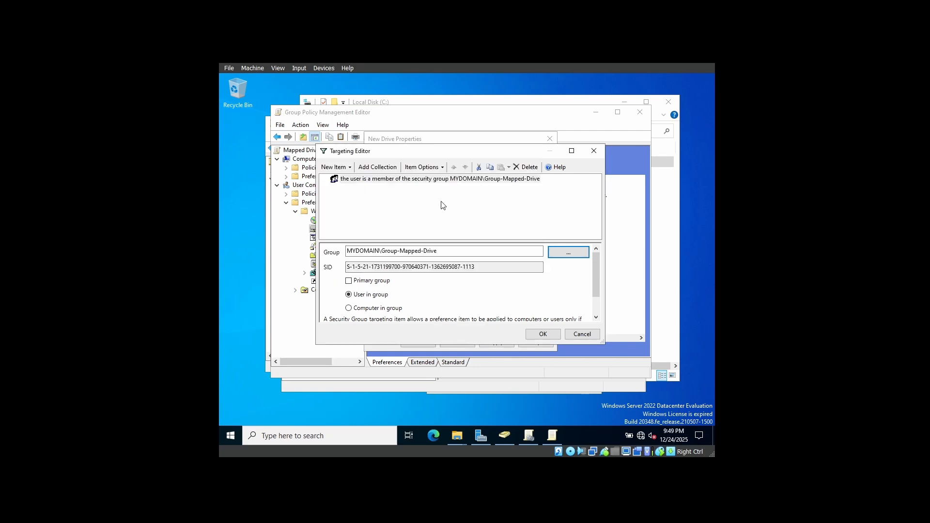
# Review the security group targeting rule for MYDOMAIN\Group-Mapped-Drive and accept it
pyautogui.click(483, 181)
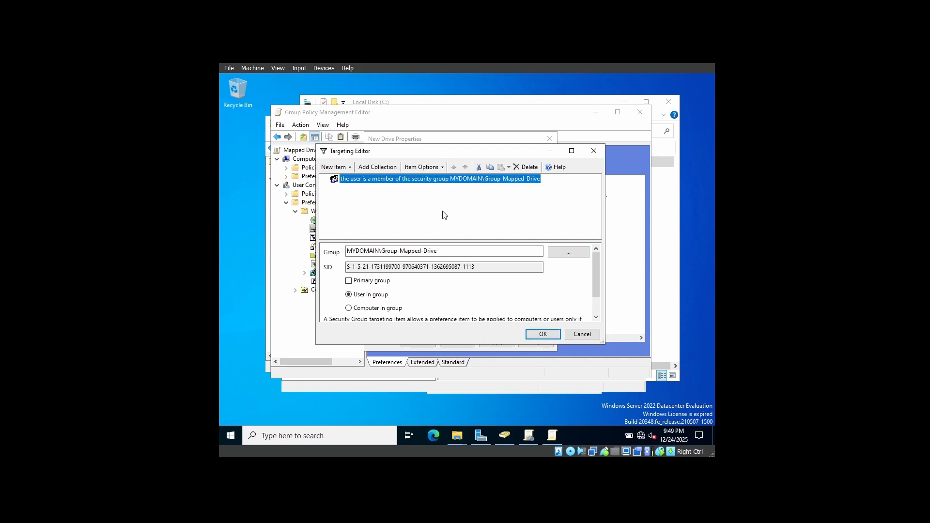
pyautogui.click(347, 249)
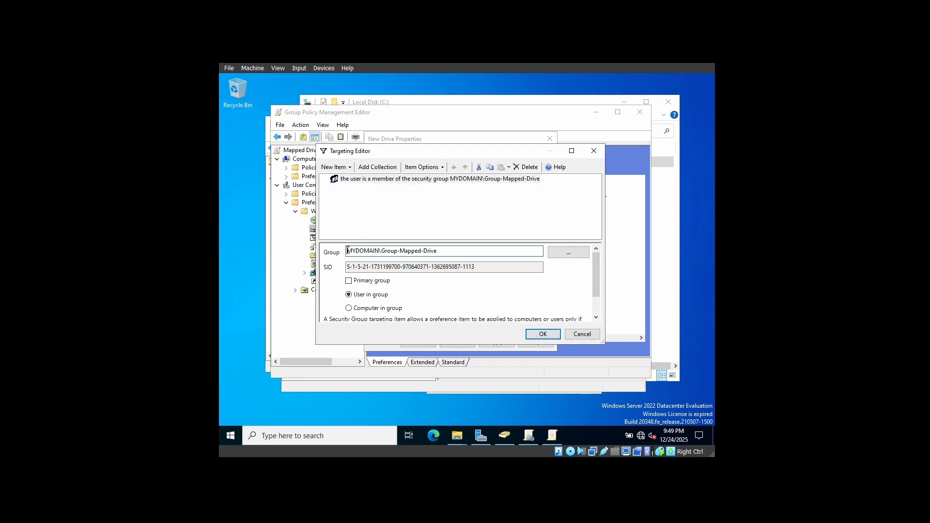
pyautogui.moveTo(348, 250); pyautogui.dragTo(442, 252)
pyautogui.click(443, 252)
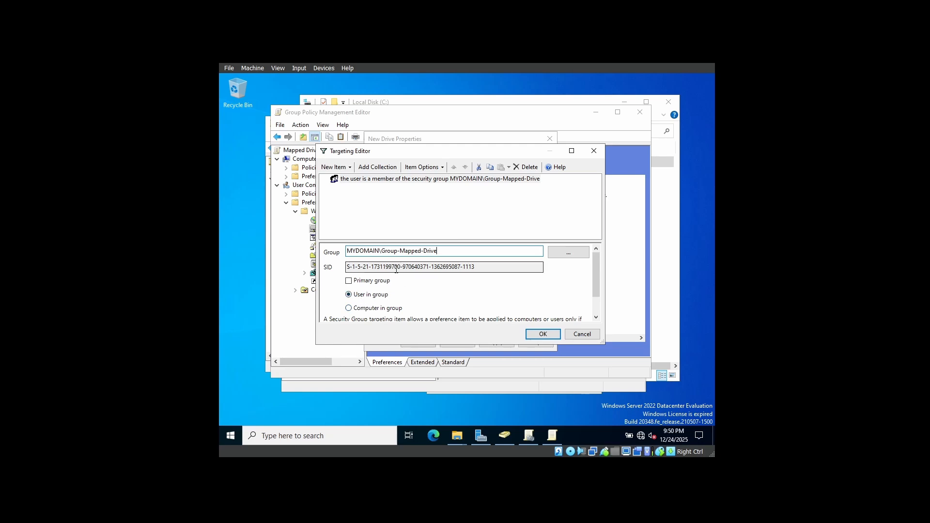
pyautogui.scroll(-5, 392, 302)
pyautogui.click(543, 333)
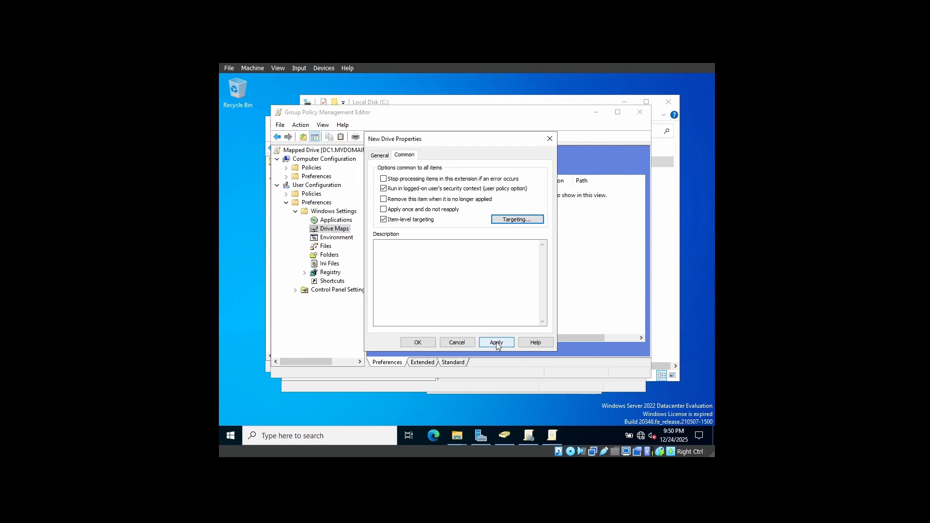
# Apply and save the new drive mapping, select it in Drive Maps, and close the policy editor
pyautogui.click(496, 342)
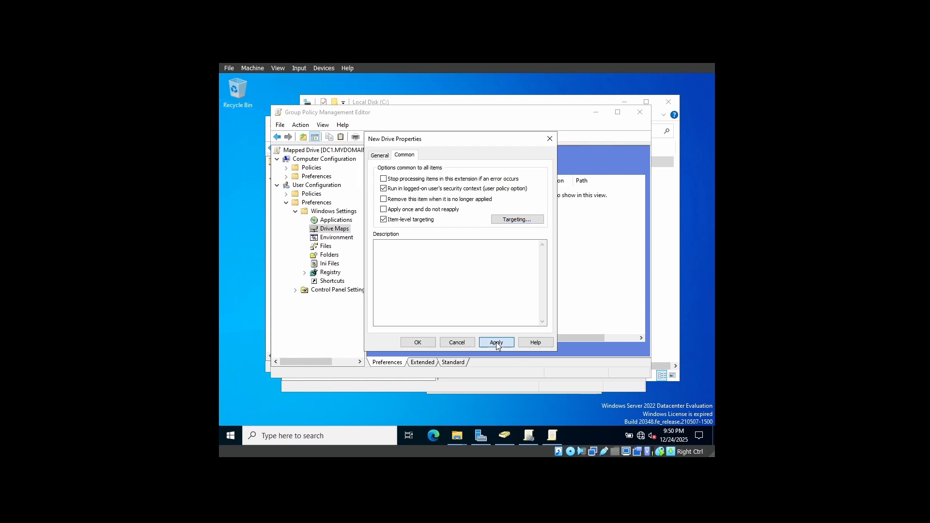
pyautogui.click(425, 344)
pyautogui.click(561, 192)
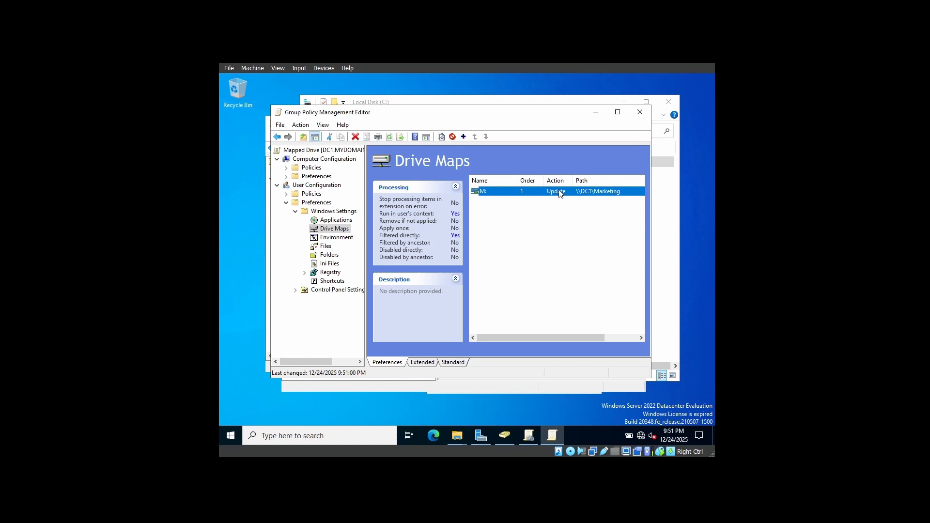
pyautogui.click(640, 113)
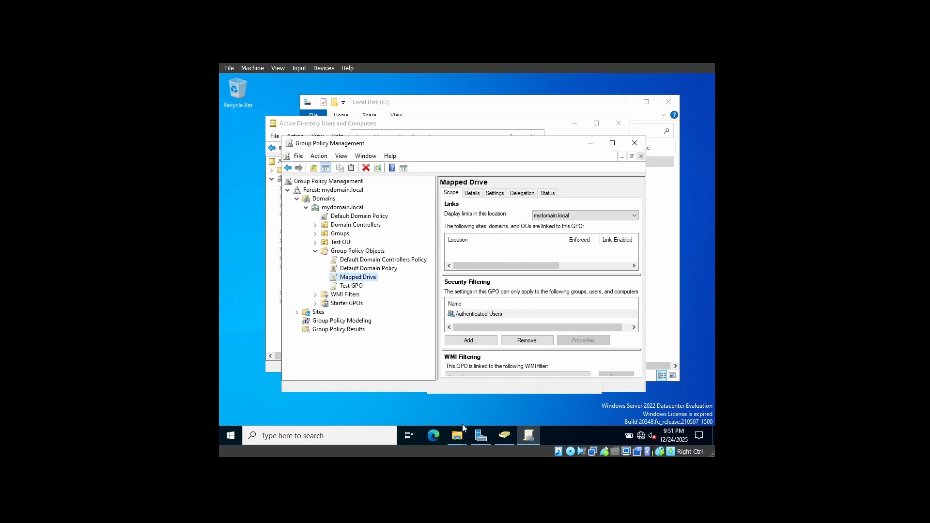
# Check which users Test OU holds in Active Directory Users and Computers, and return to Group Policy Management
pyautogui.click(502, 437)
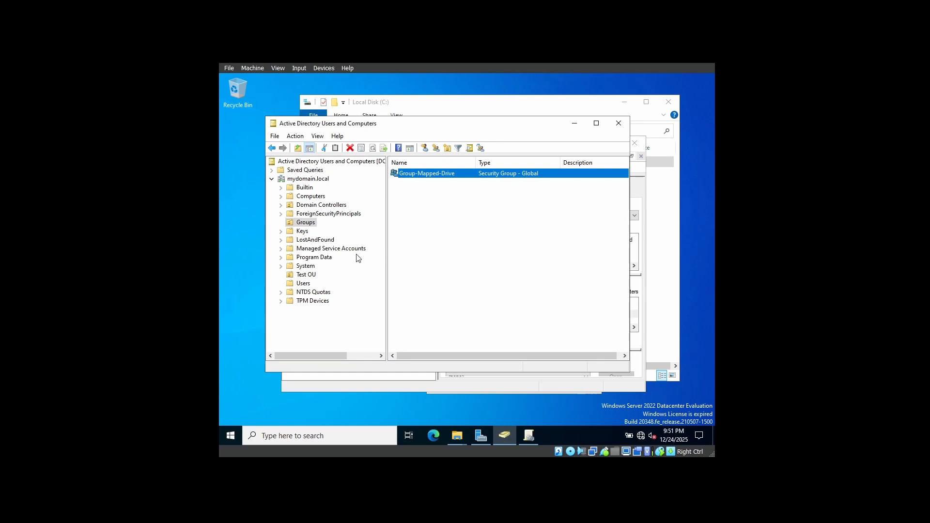
pyautogui.click(313, 276)
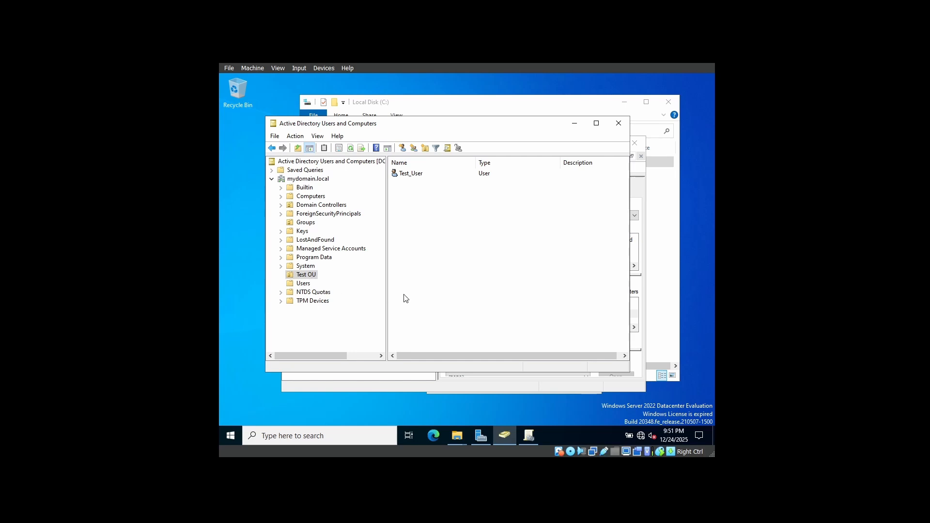
pyautogui.click(386, 382)
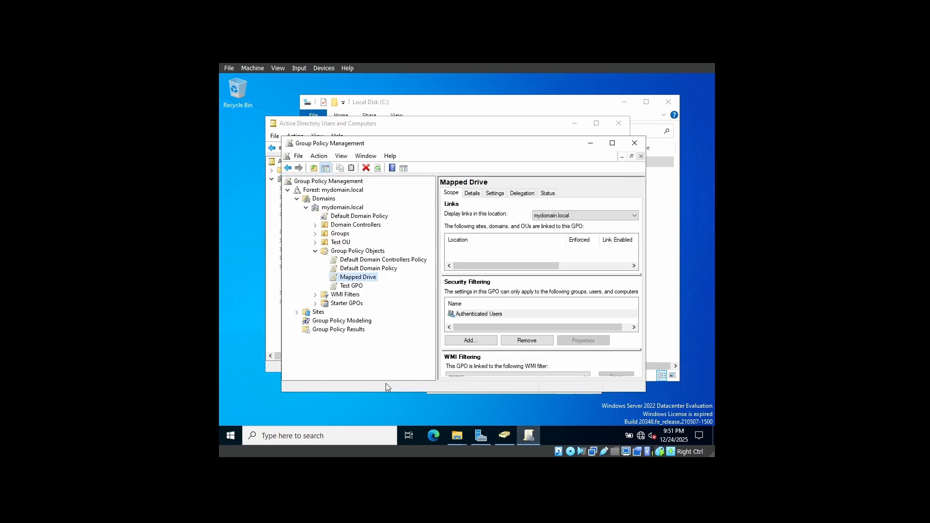
# Link the existing Mapped Drive GPO from mydomain.local to Test OU
pyautogui.rightClick(337, 243)
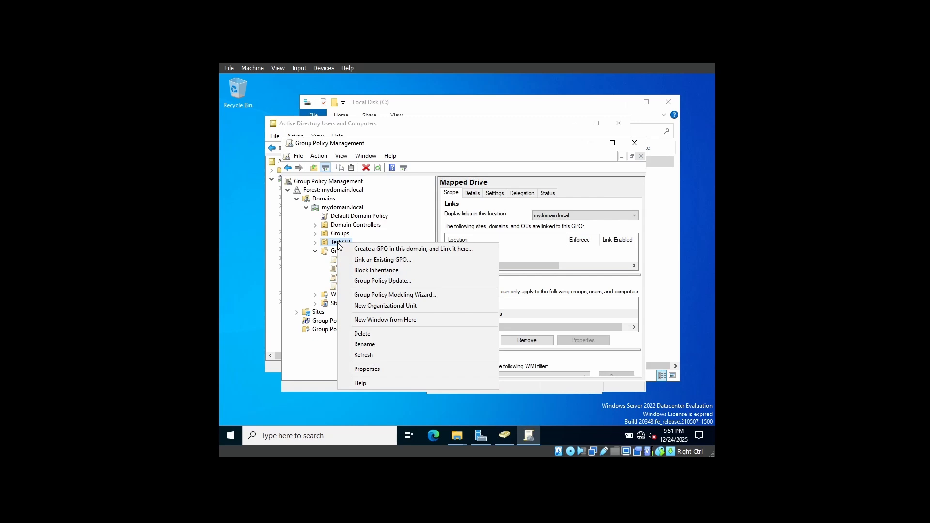
pyautogui.click(384, 261)
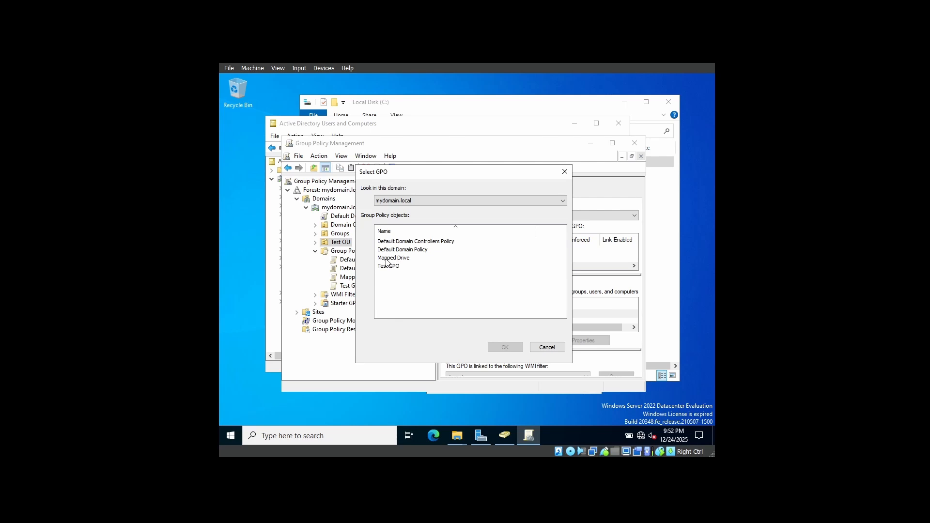
pyautogui.click(392, 259)
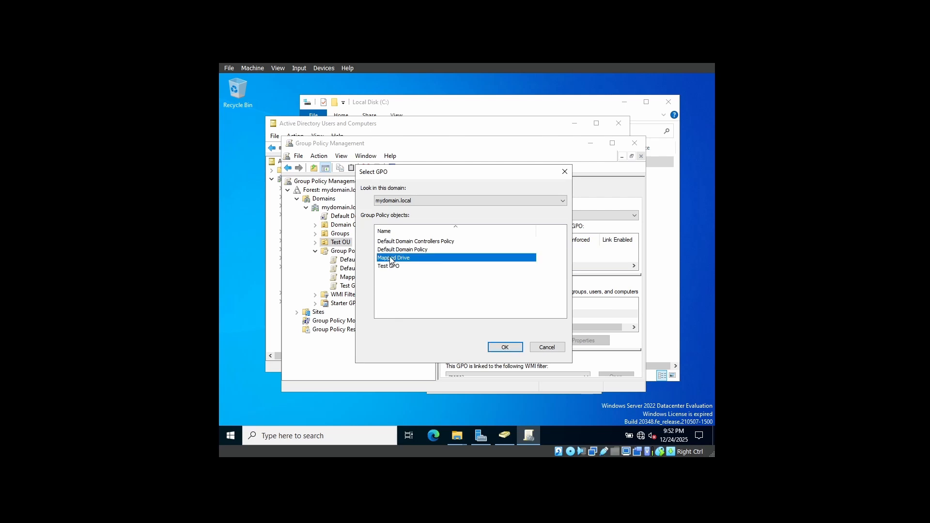
pyautogui.click(496, 348)
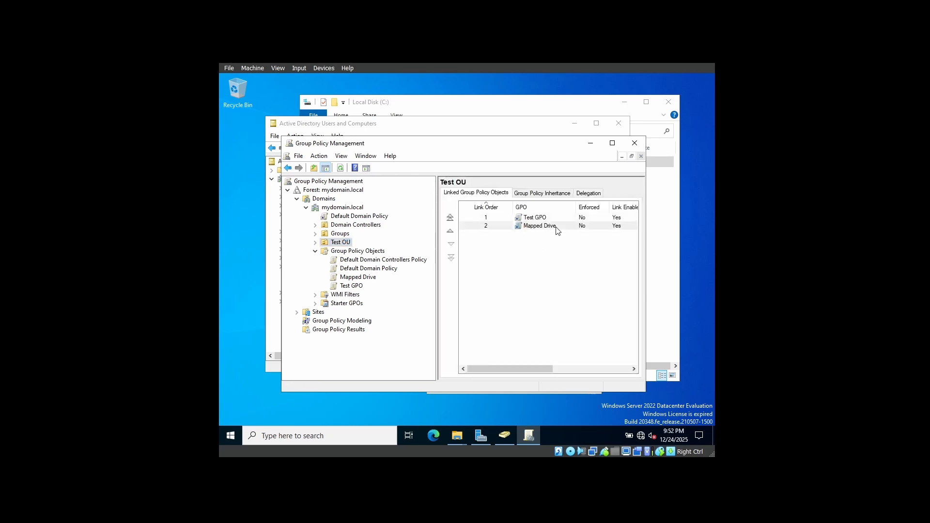
pyautogui.click(557, 231)
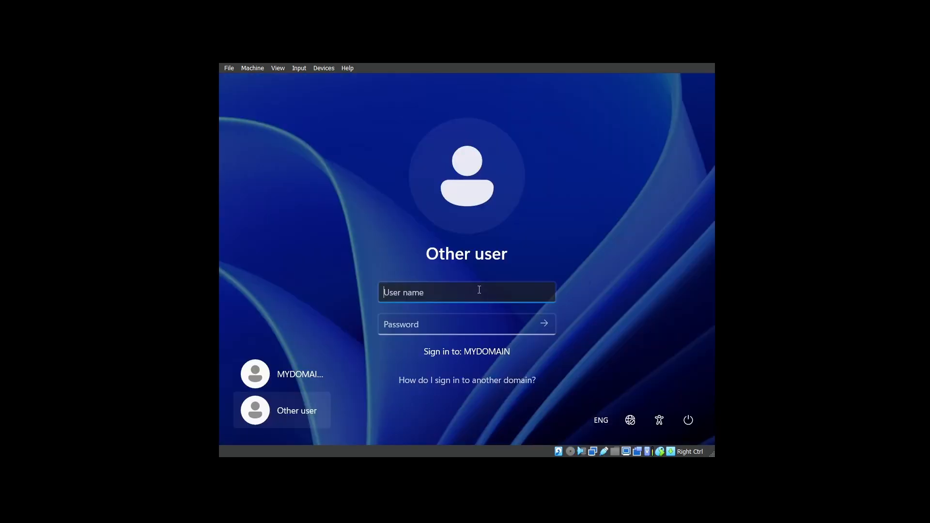
# Sign in to MYDOMAIN on the client machine as test_user with the account password
pyautogui.write('test_user')
pyautogui.click(473, 320)
pyautogui.press('Return')
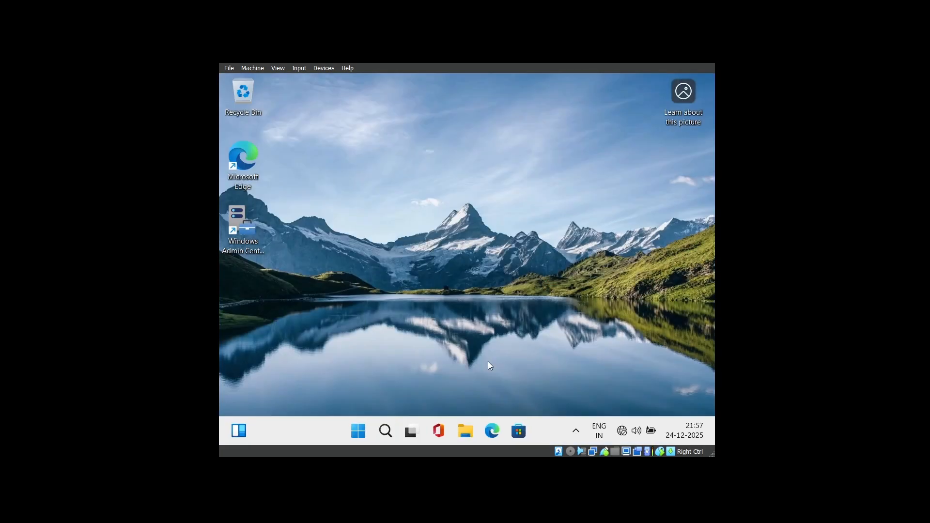
# Open This PC in File Explorer and check the network locations for the mapped Marketing (M:) drive
pyautogui.click(467, 428)
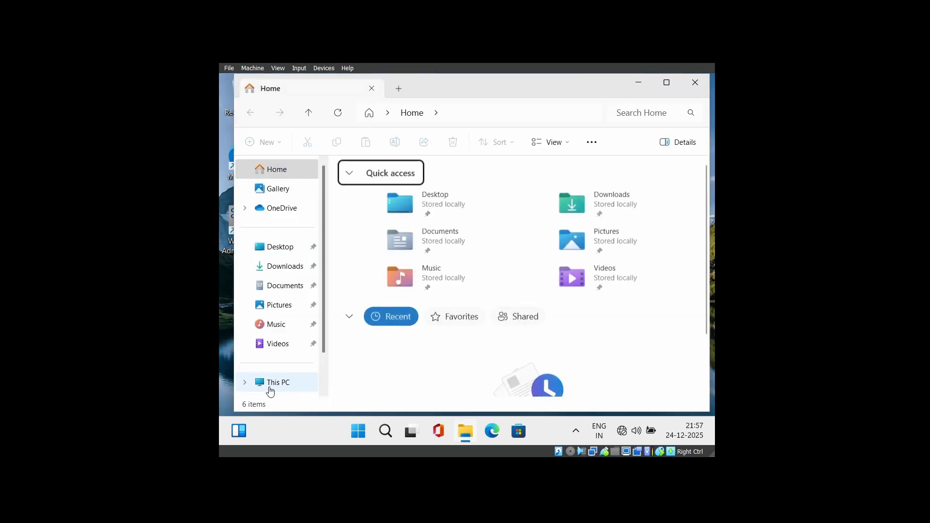
pyautogui.click(270, 391)
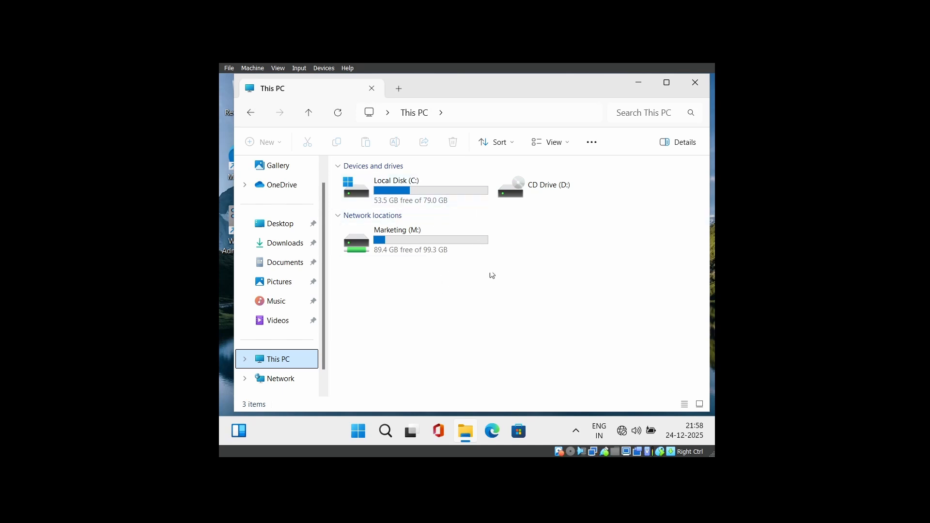
pyautogui.click(408, 251)
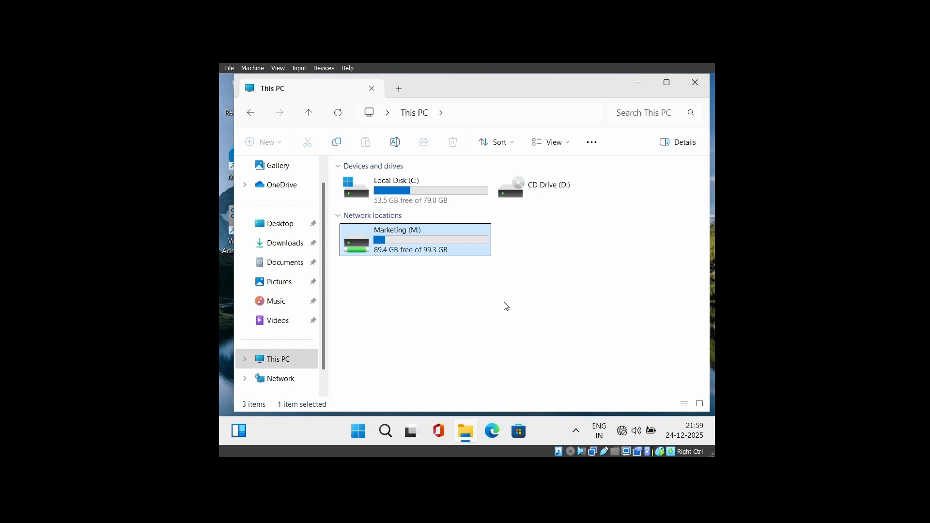
pyautogui.click(508, 306)
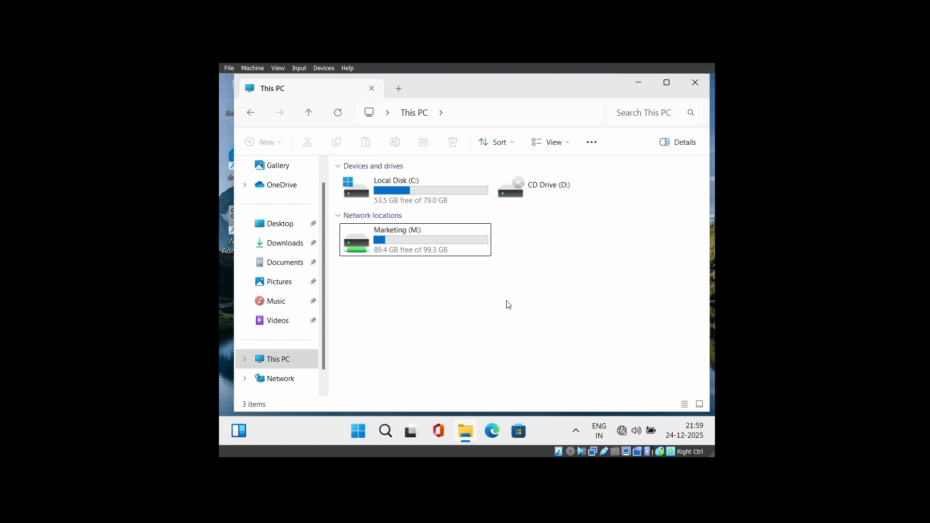